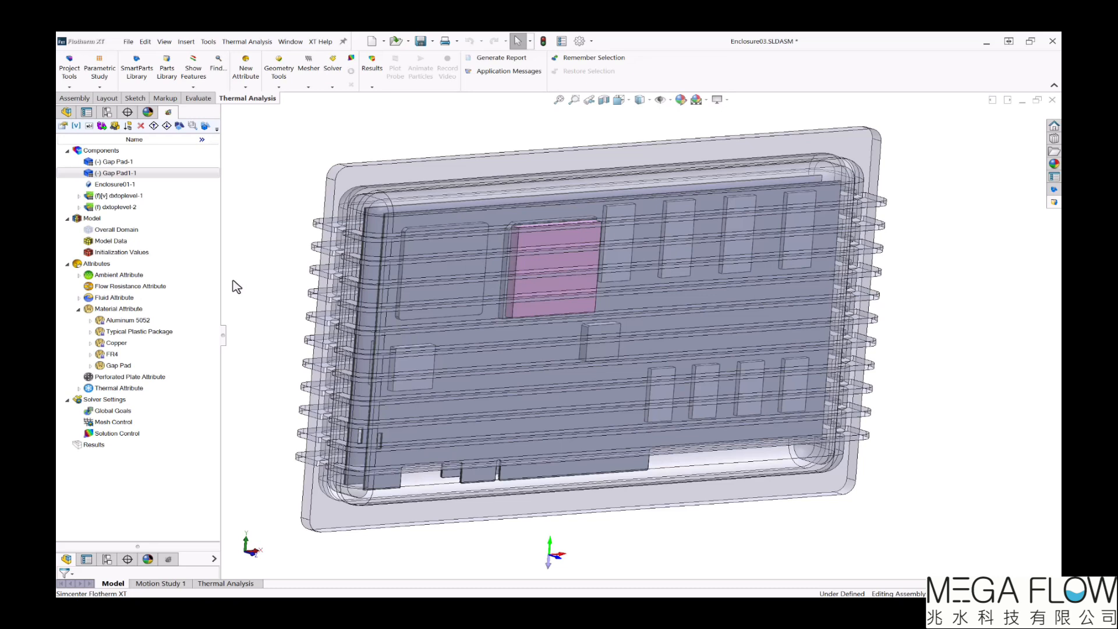
Step: Generate the new empty project test3 with an Internal And External domain, Air as default fluid and Aluminum 5052 as default solid
left_click(749, 436)
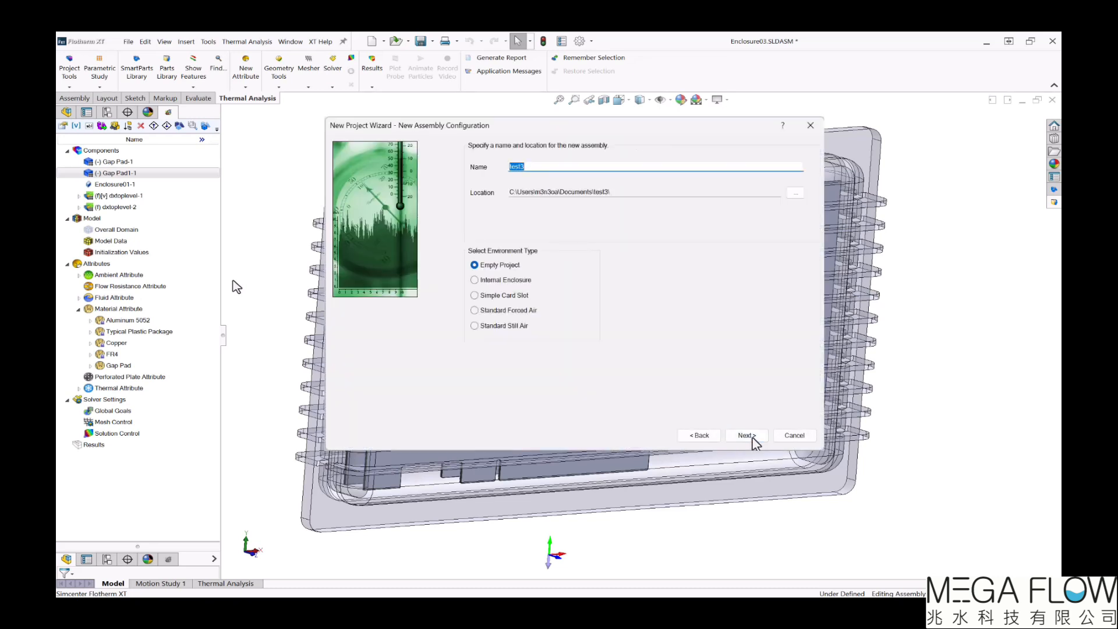
left_click(749, 436)
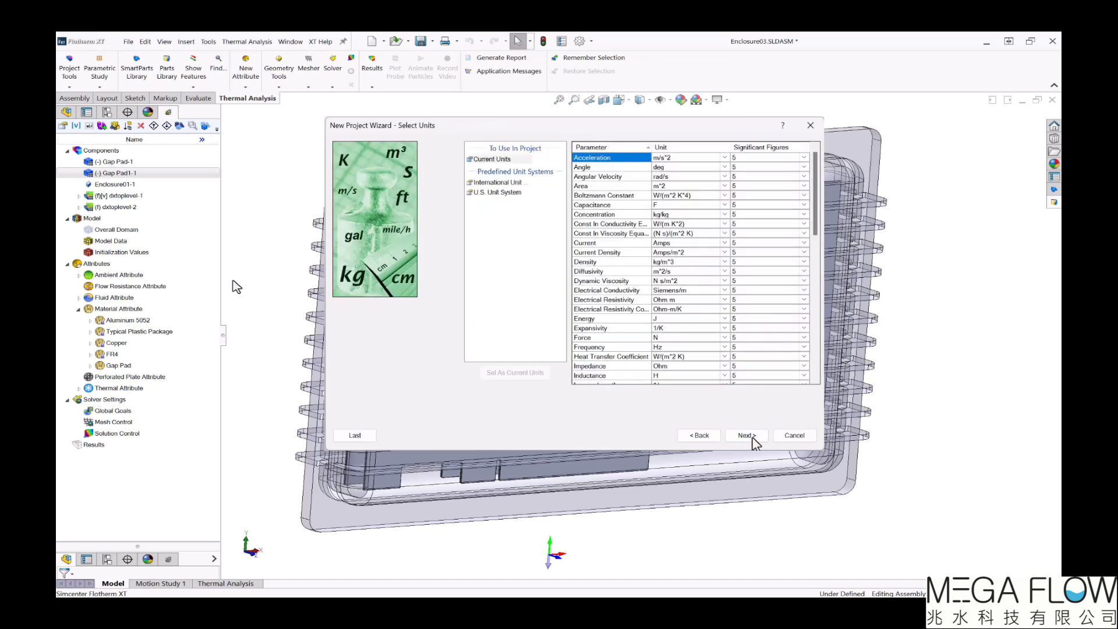
left_click(748, 437)
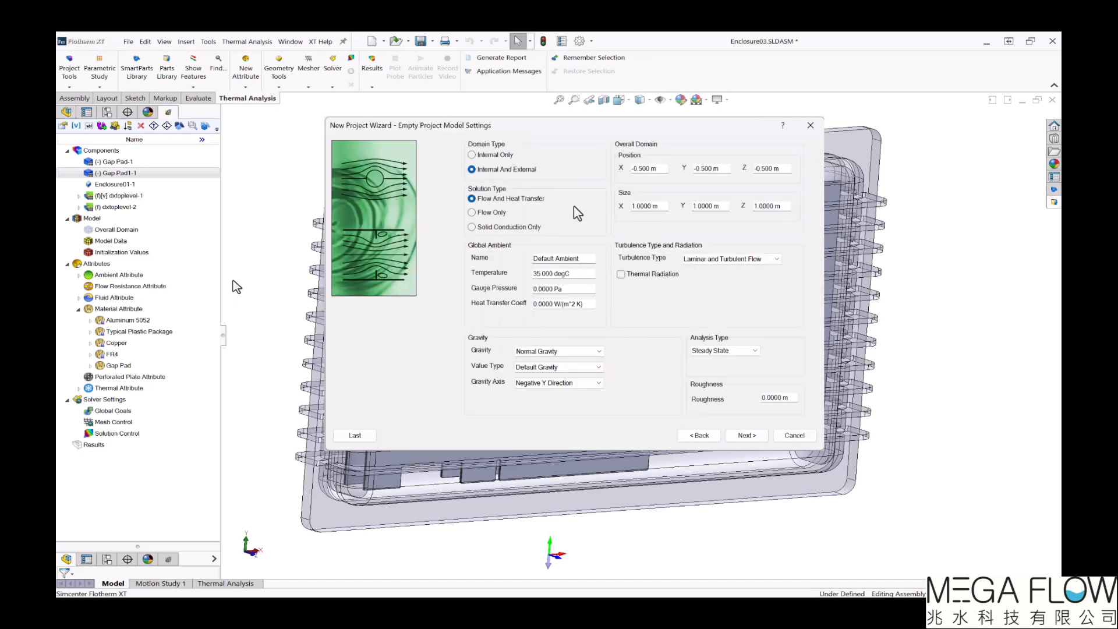
left_click(748, 436)
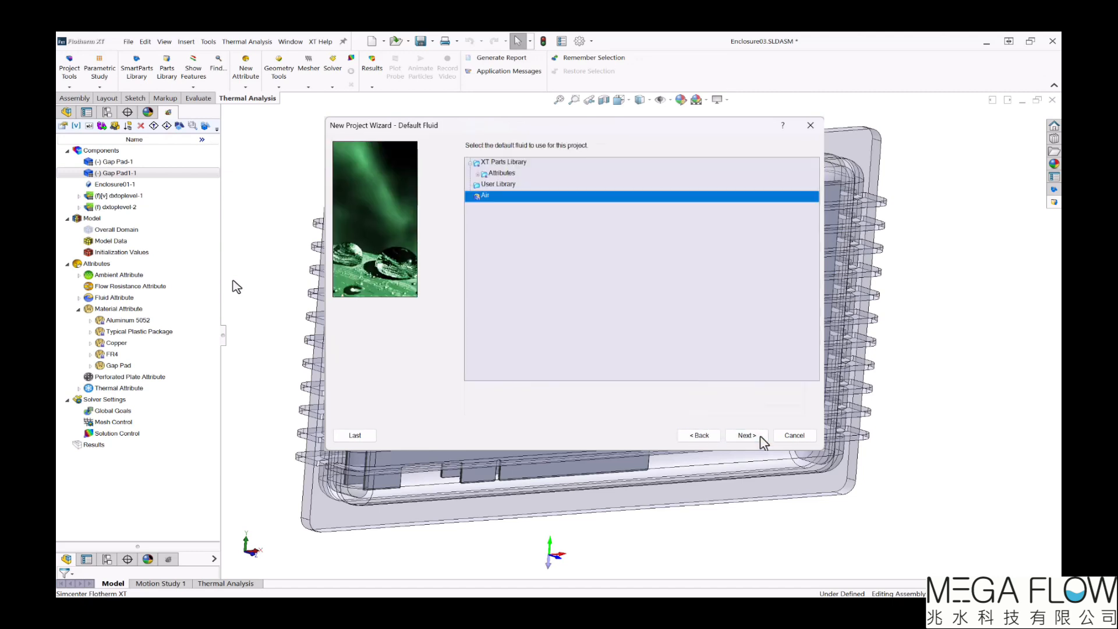
left_click(760, 436)
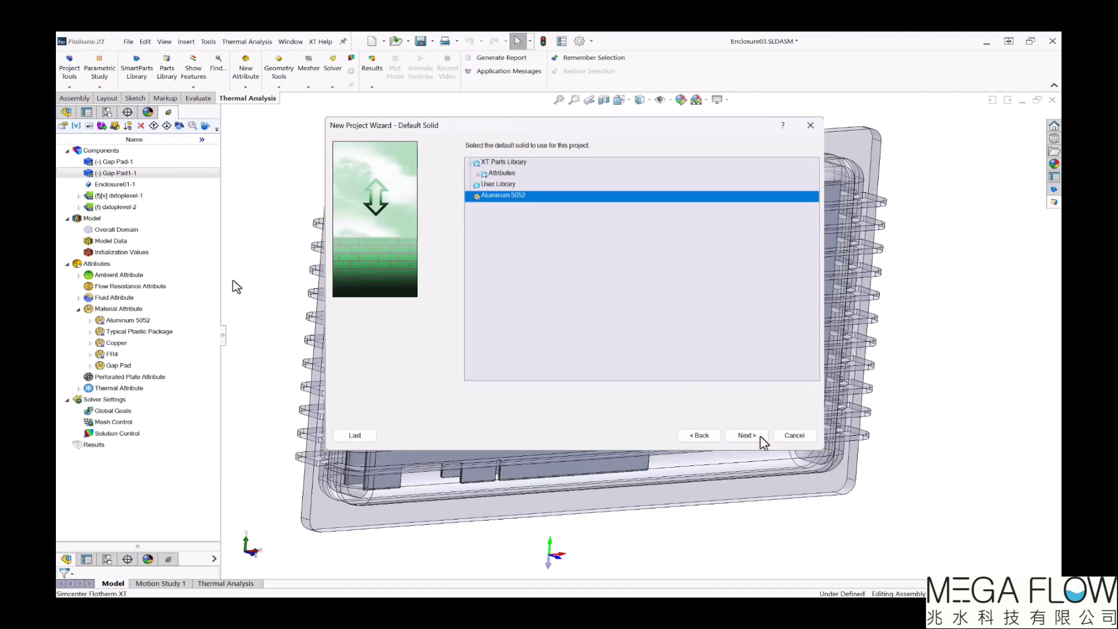
left_click(760, 436)
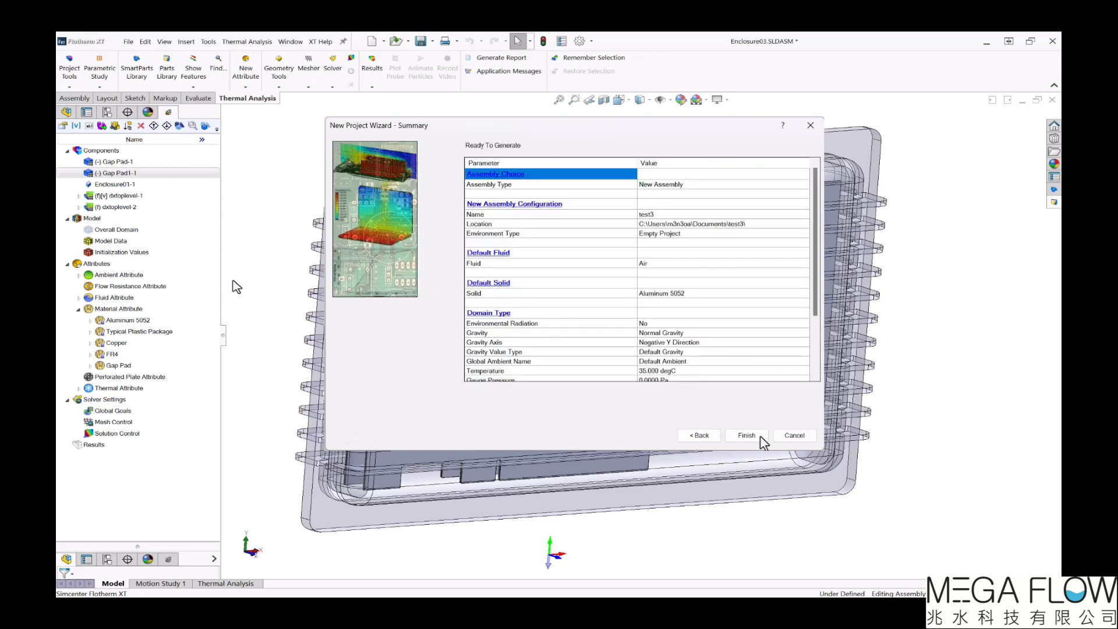
left_click(748, 435)
Step: Start an EDA data import for the assembly's components and load the board file dxtoplevel-FLOEFD-2306.edabridge in the EDA Bridge
middle_click_drag(911, 436, 985, 454)
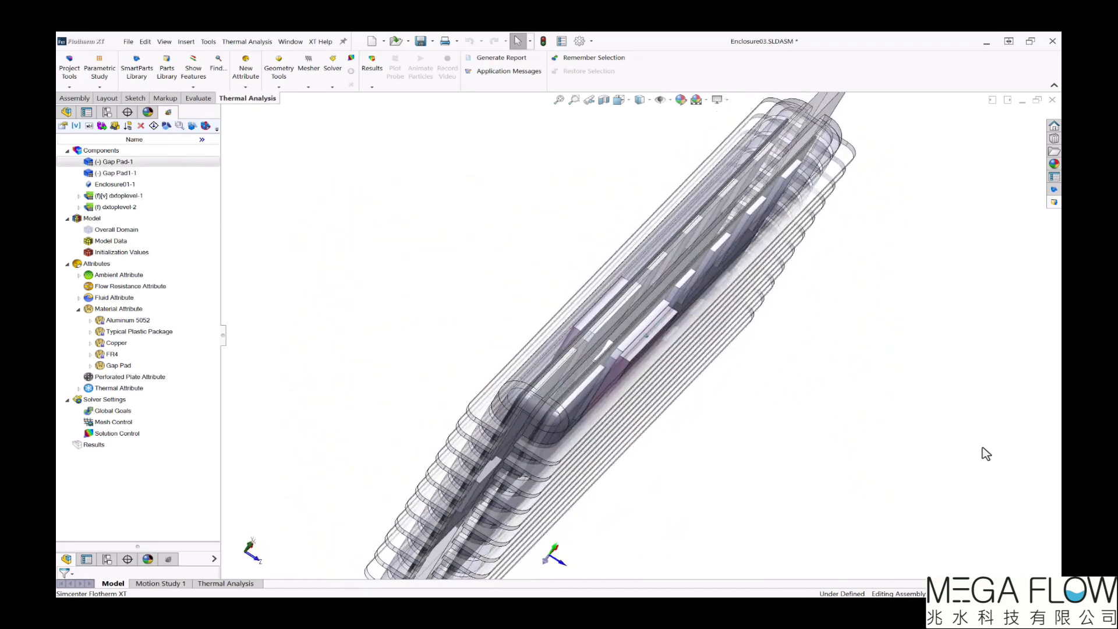
middle_click_drag(986, 454, 868, 420)
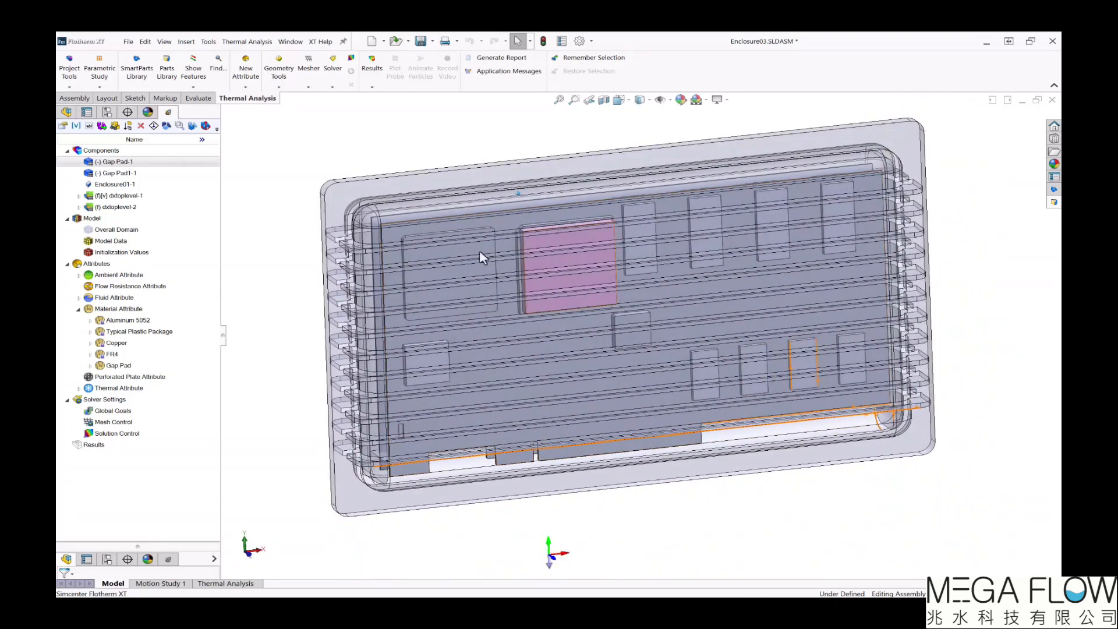
right_click(124, 153)
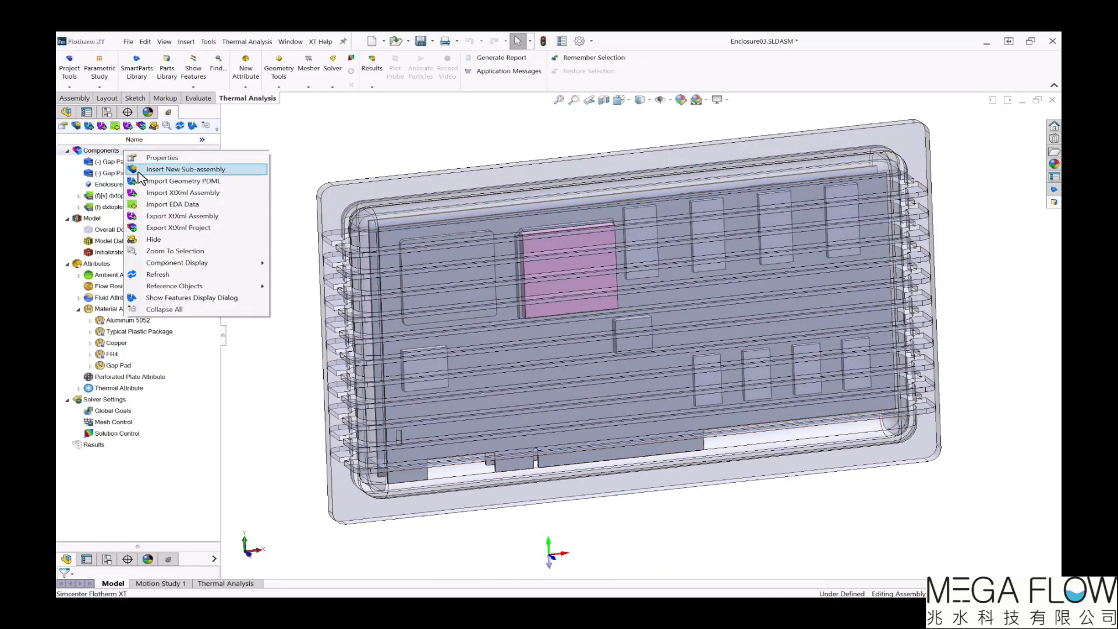
left_click(174, 205)
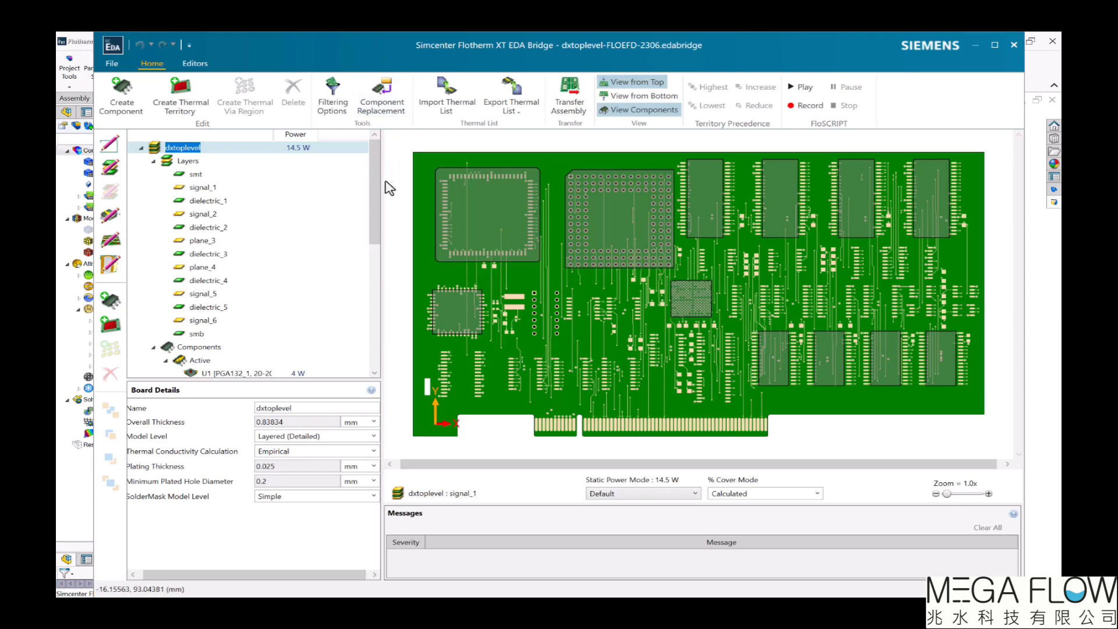
Step: Review the dxtoplevel board's layers and components, its board details and the available model levels
left_click_drag(376, 211, 374, 146)
left_click(302, 280)
left_click(281, 255)
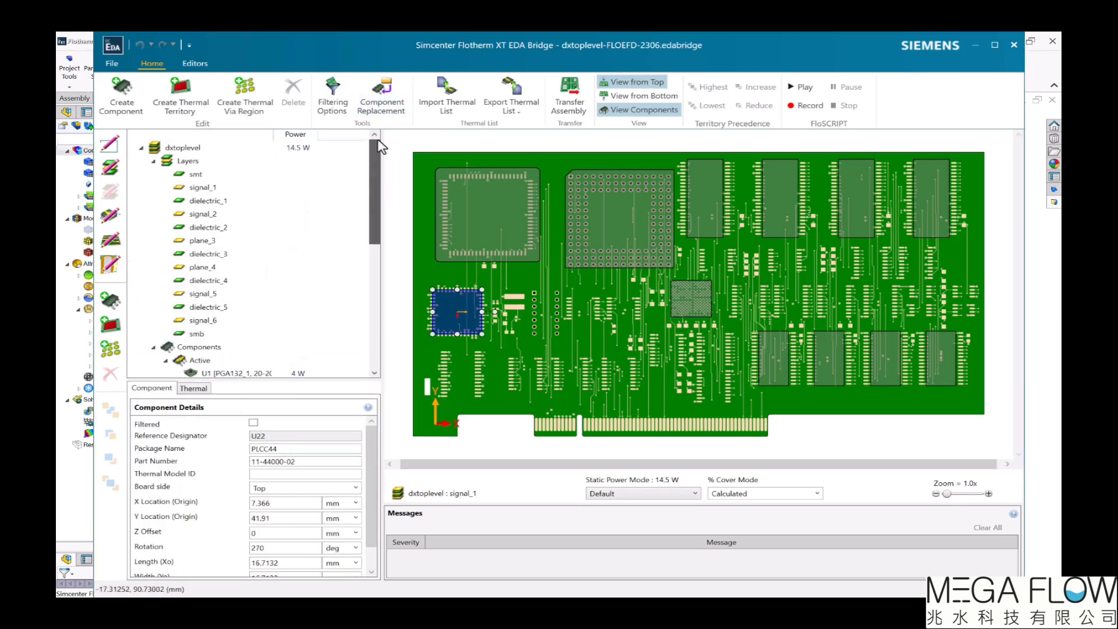
left_click(277, 149)
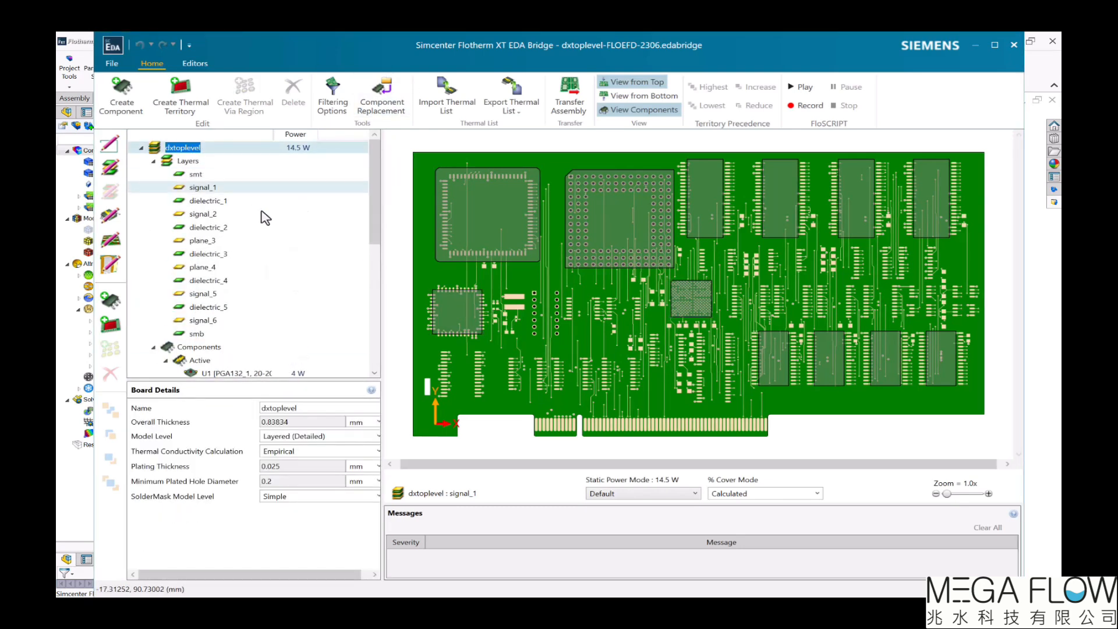
left_click(341, 438)
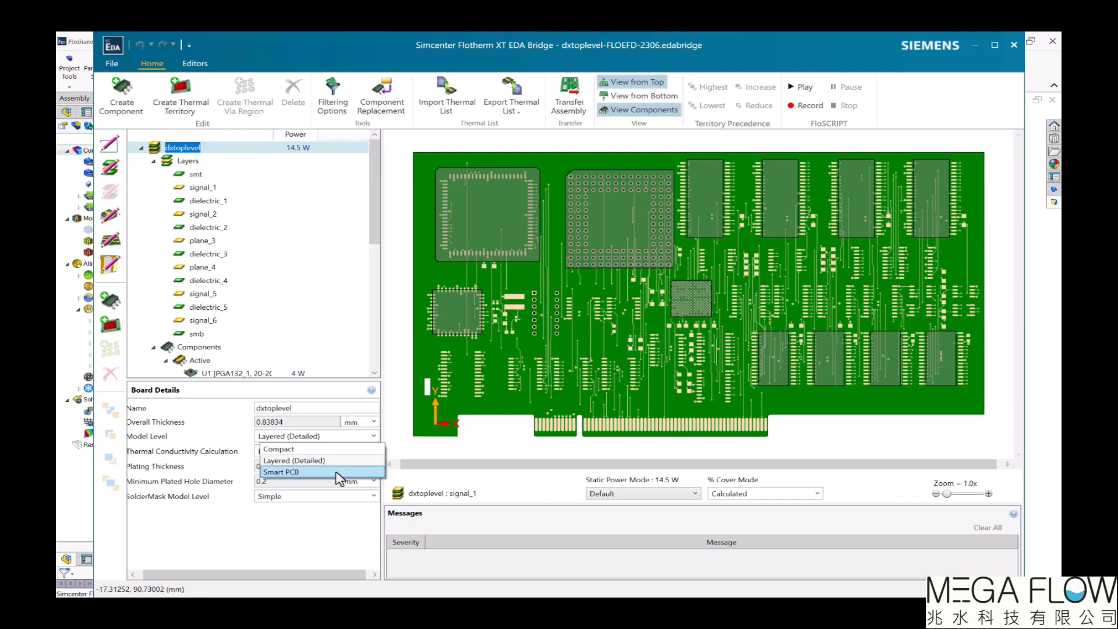
left_click(383, 248)
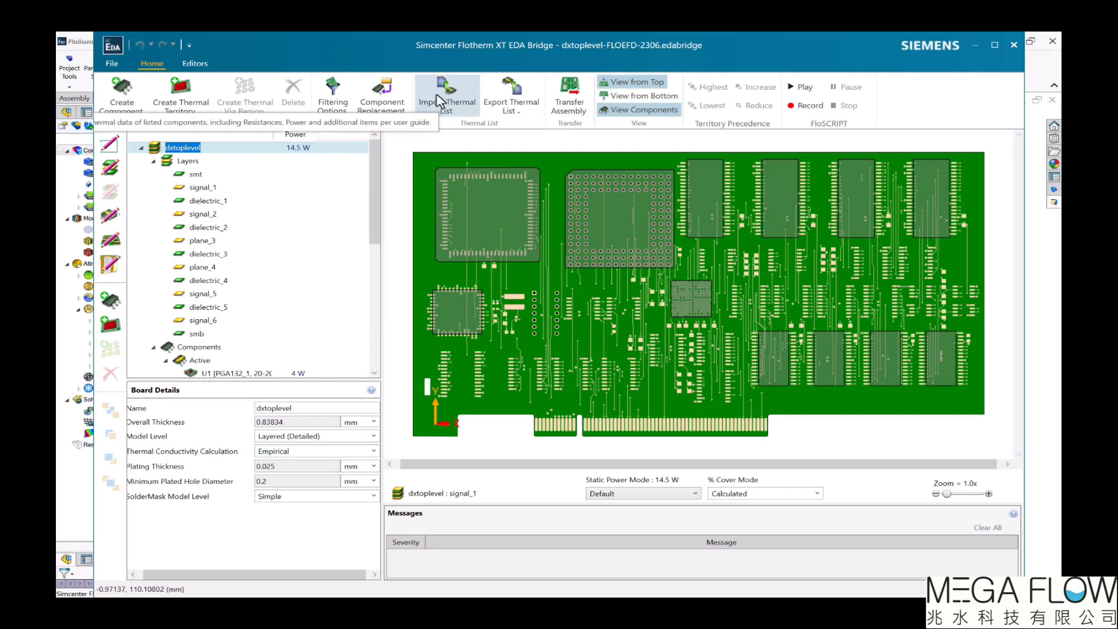
Step: Transfer the dxtoplevel board assembly to the thermal model, and show the XT Parts Library
left_click(576, 93)
middle_click_drag(957, 259, 640, 267)
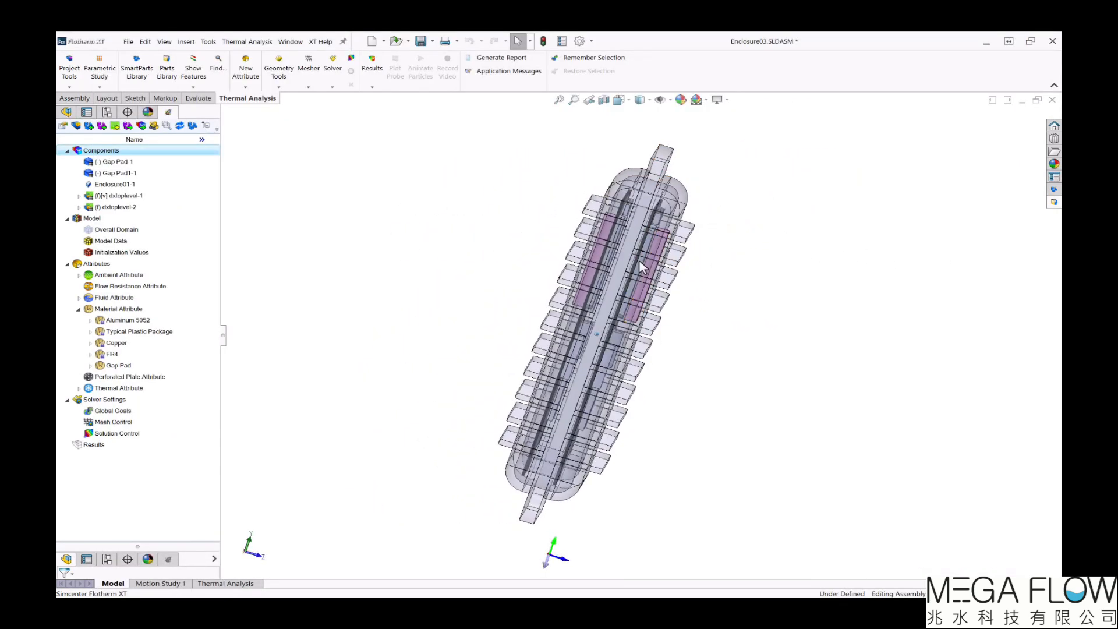
left_click(1055, 203)
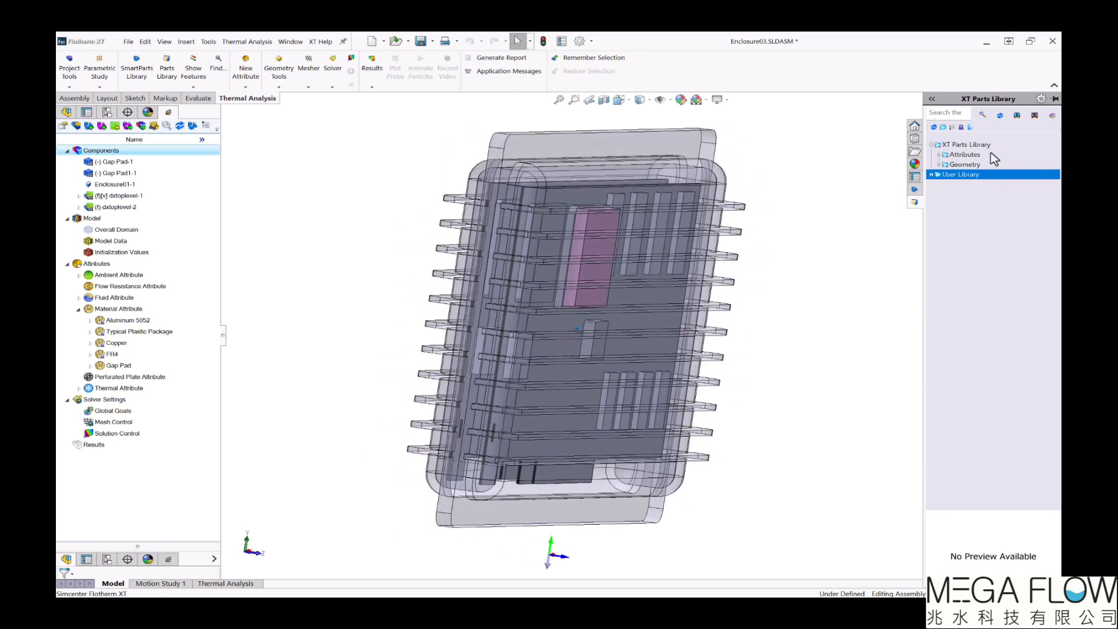
Step: Examine from the Right view how the gap pads sit between the boards and the enclosure wall, and select Gap Pad-1
right_click_drag(841, 259, 882, 254)
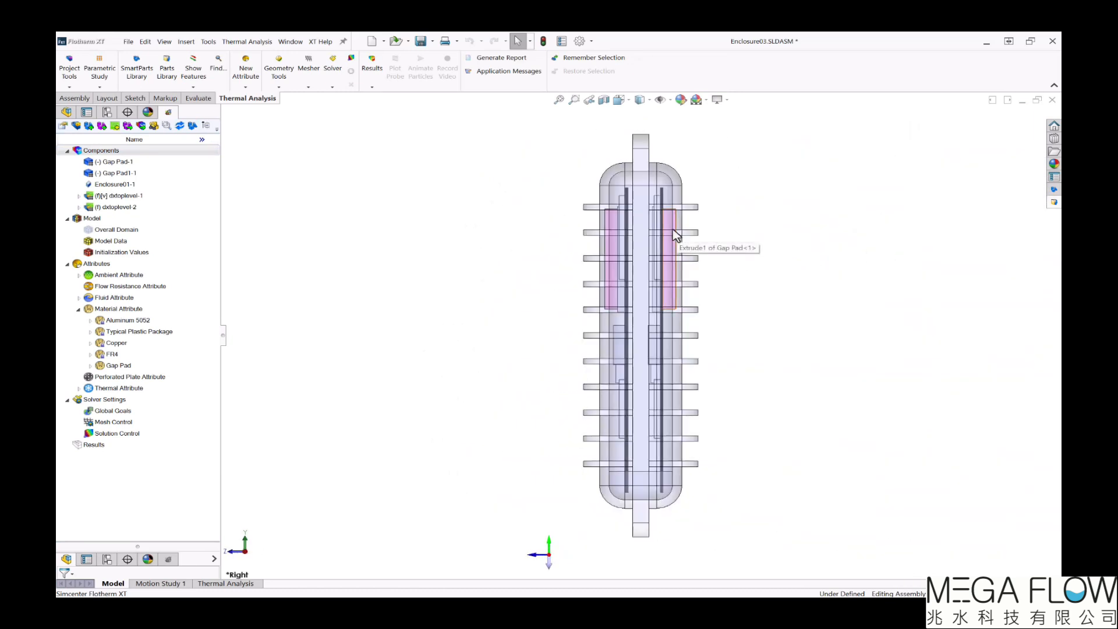
scroll(673, 236, "down", 2)
scroll(669, 256, "down", 4)
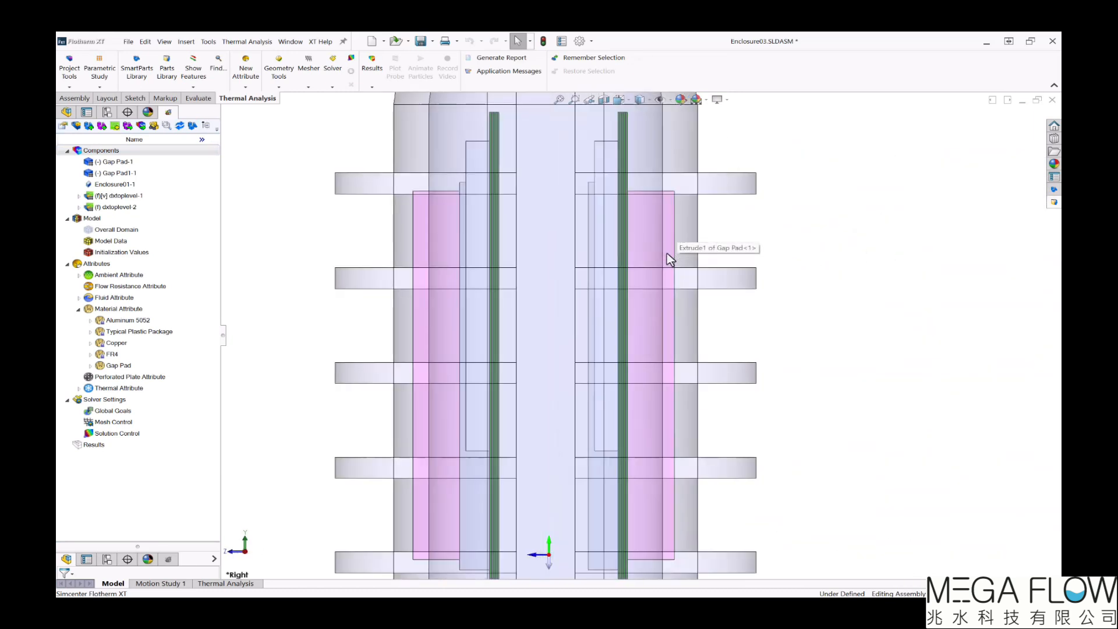
scroll(670, 259, "down", 2)
scroll(670, 259, "down", 1)
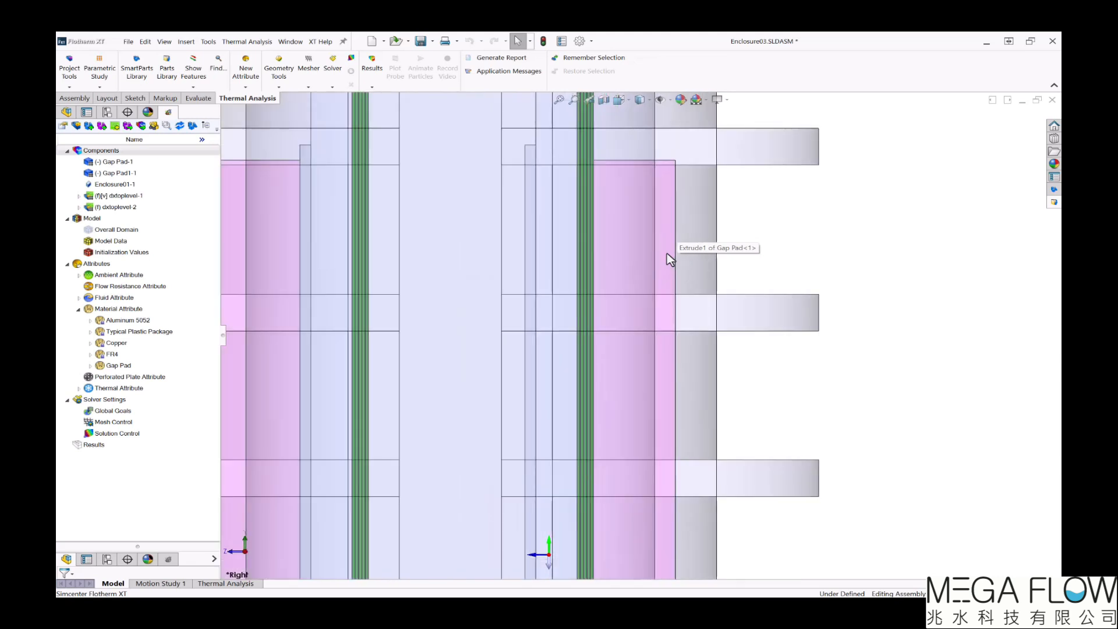
left_click(122, 162)
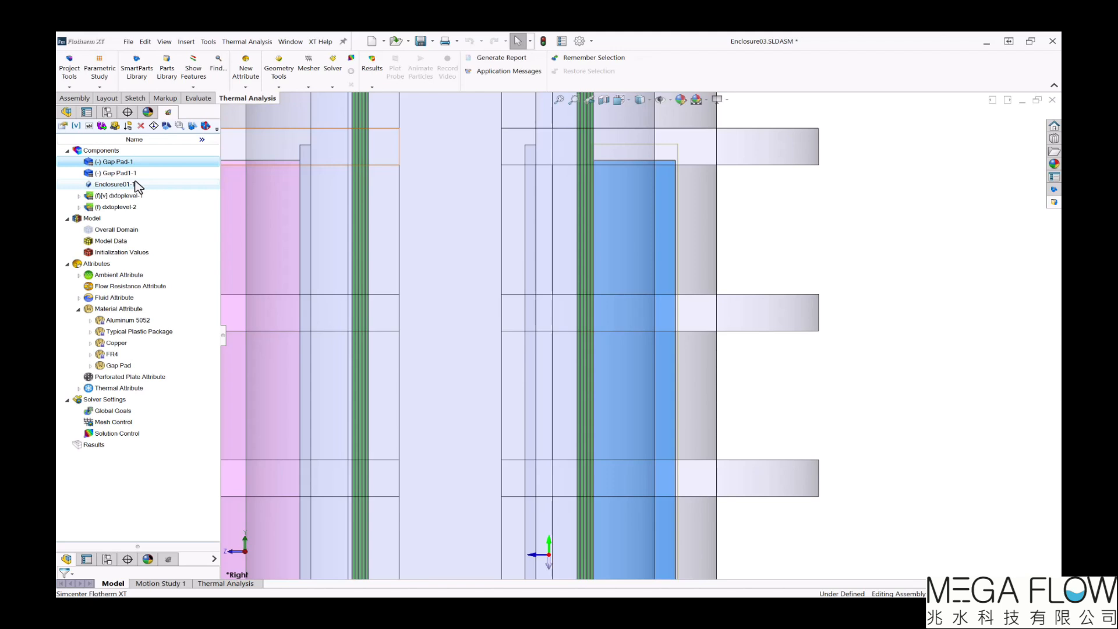
Step: Review Gap Pad-1's dimensions, material attachment and local mesh properties, and look through the list of thermal attributes
scroll(600, 270, "up", 2)
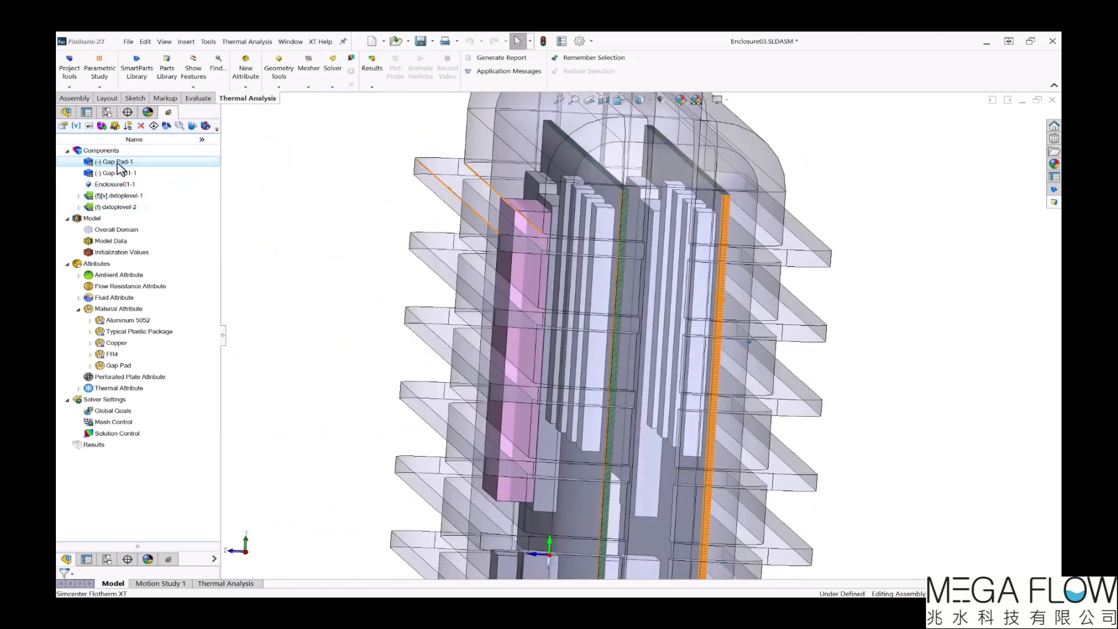
right_click(120, 165)
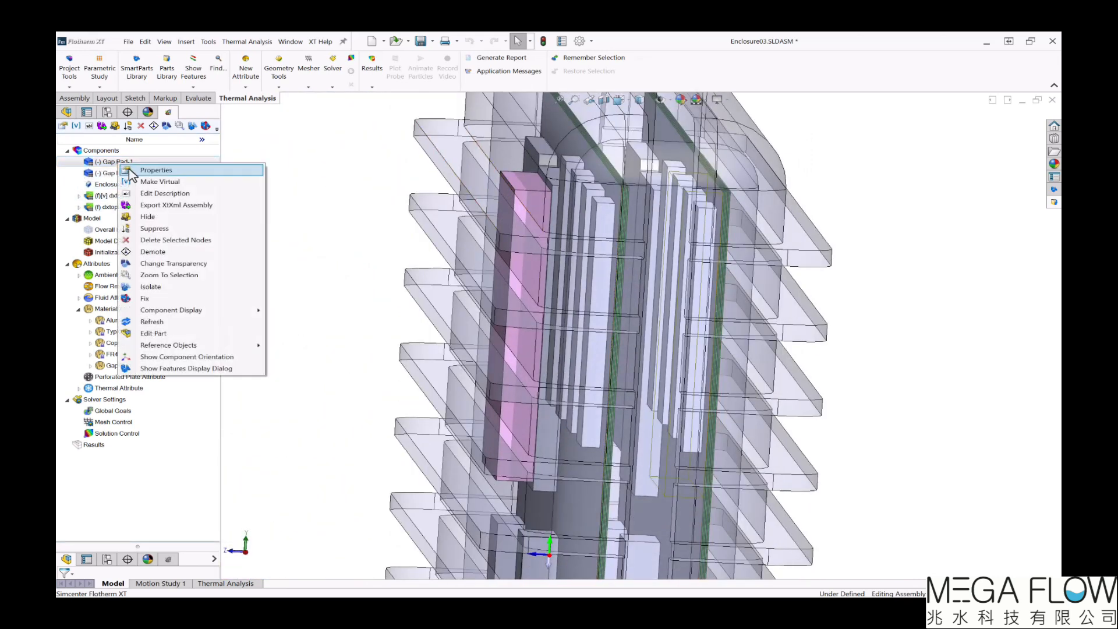
left_click(131, 169)
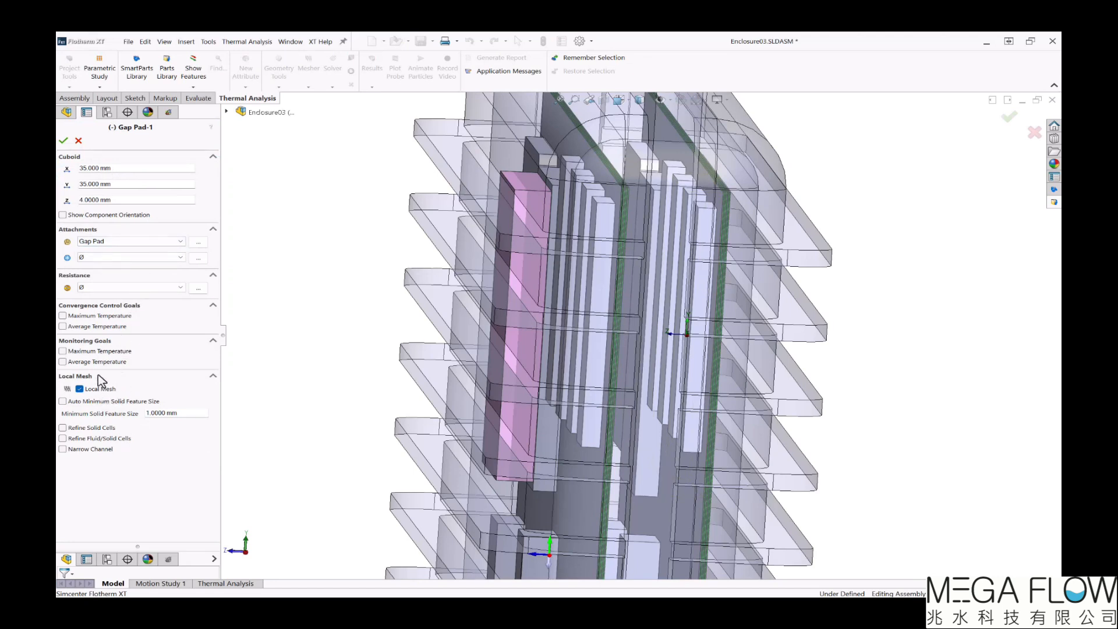
left_click(79, 141)
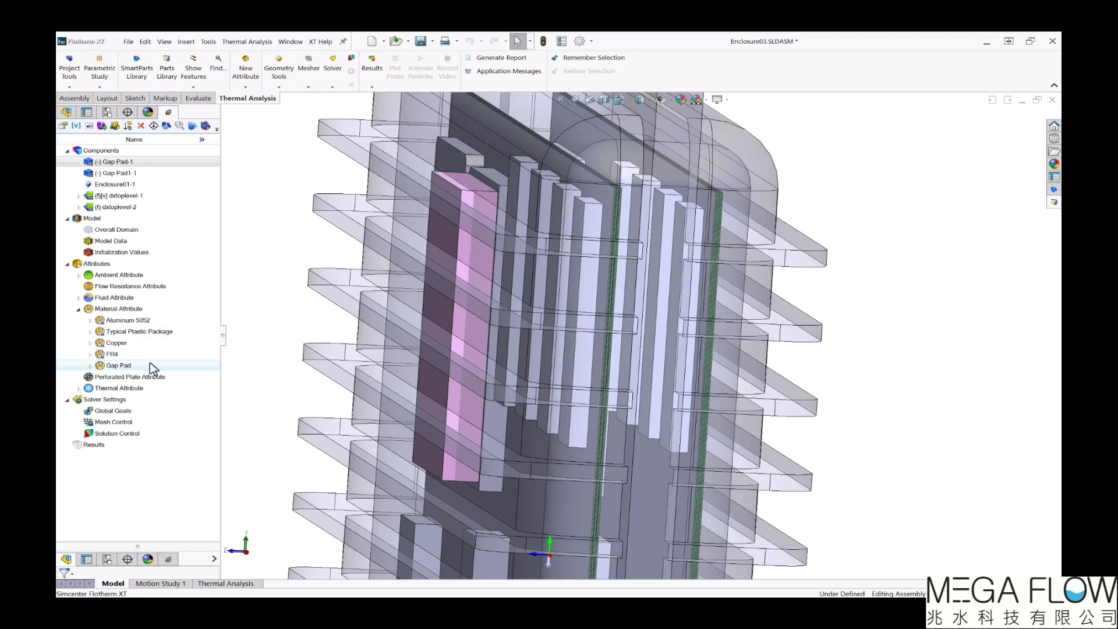
left_click(79, 388)
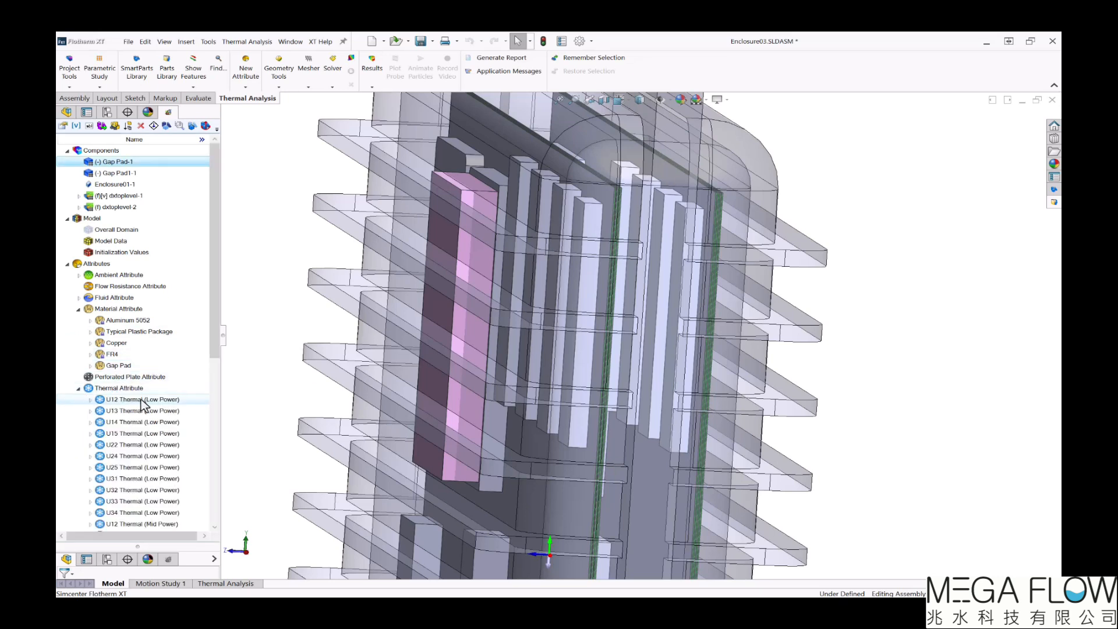
left_click(79, 389)
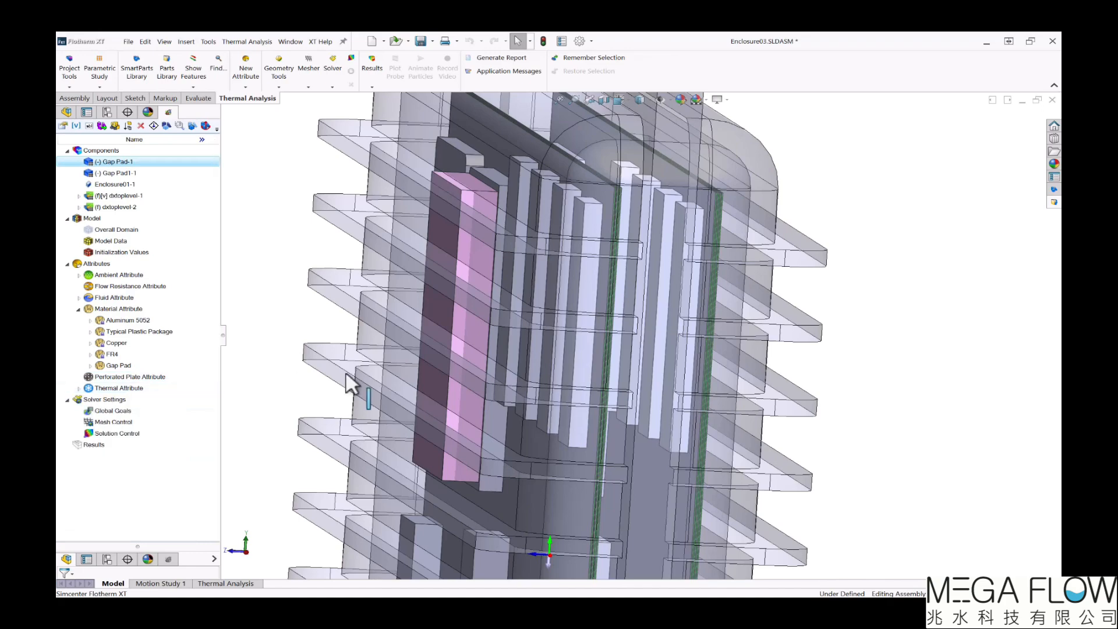